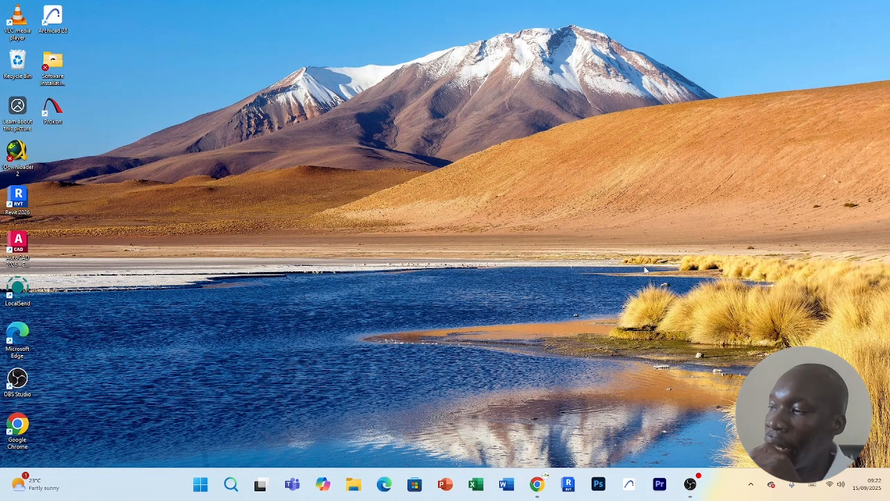
Launch Archicad 28 and start a new project from its home screen.
click(631, 484)
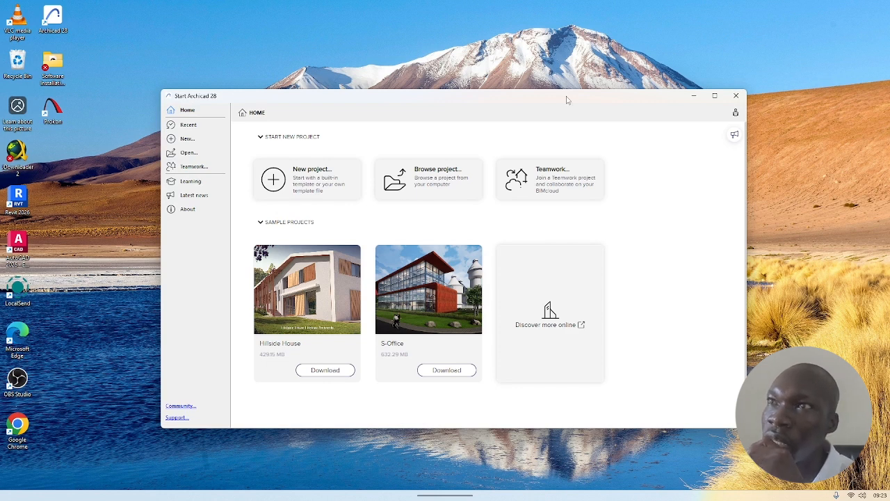
mouse_move(512, 101)
mouse_down()
mouse_move(533, 103)
mouse_move(505, 104)
mouse_up()
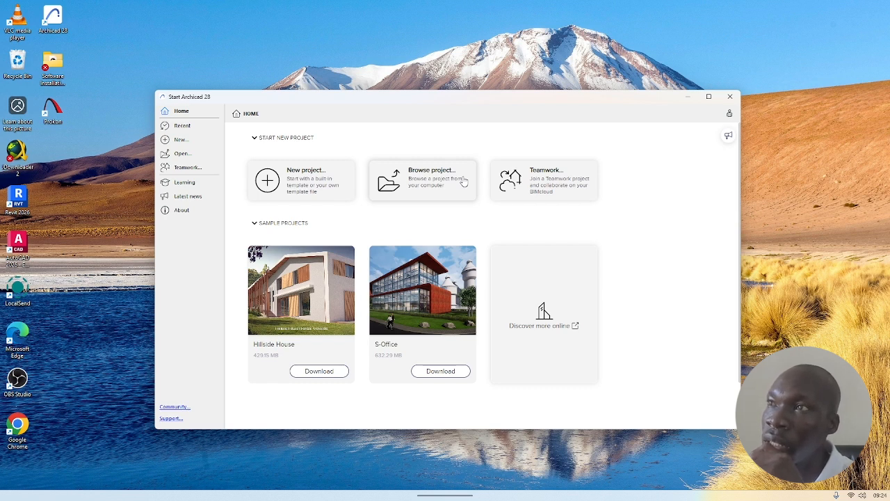
click(302, 185)
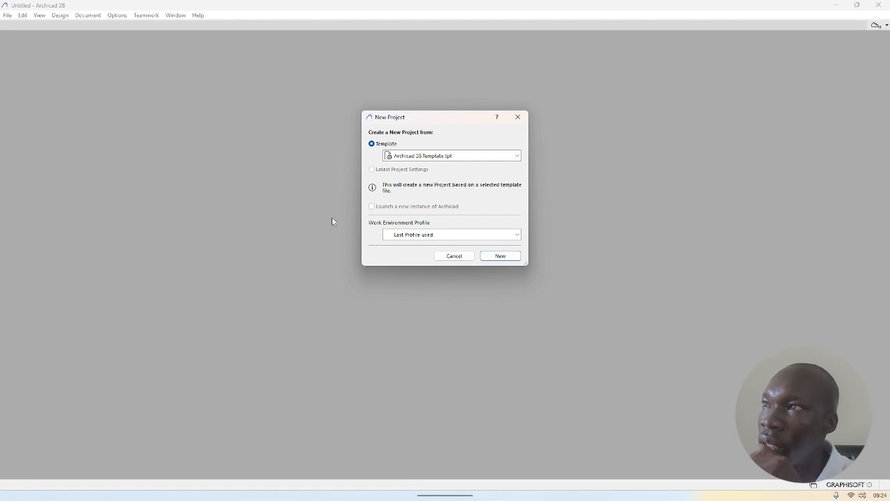
Create the new project from the Archicad 28 Template.tpl template, keeping the last used work environment profile.
drag(454, 119, 432, 114)
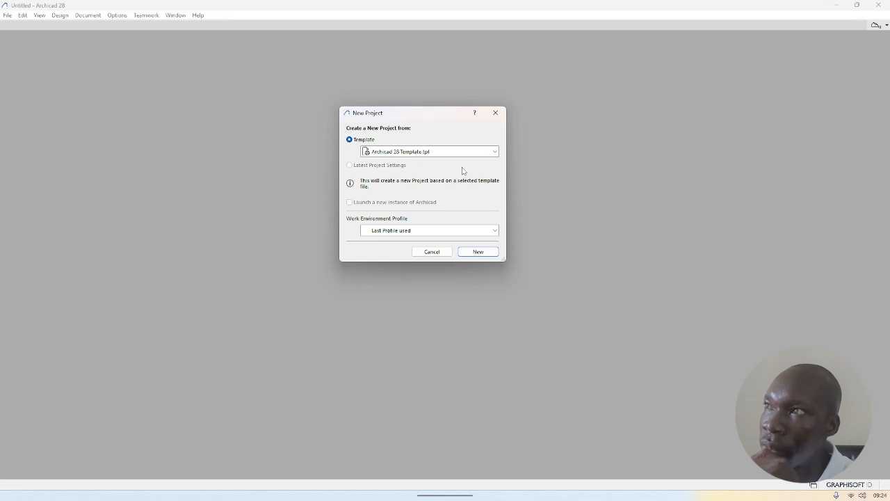
click(495, 151)
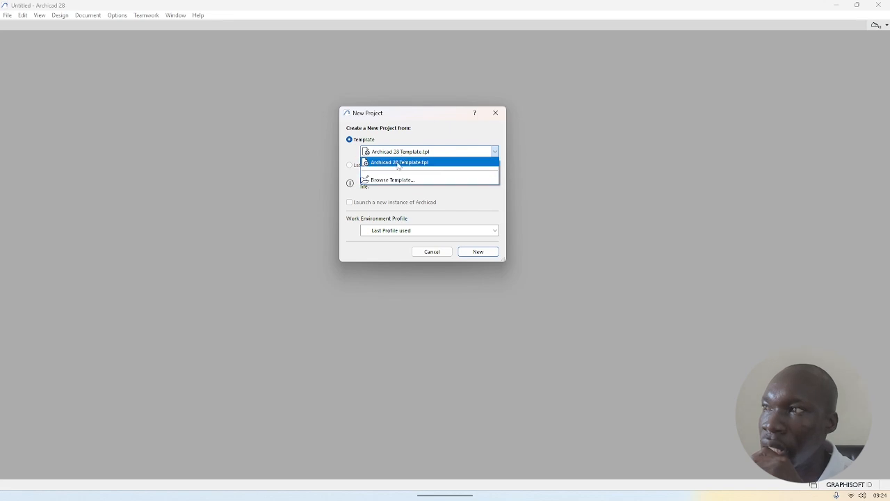
click(451, 139)
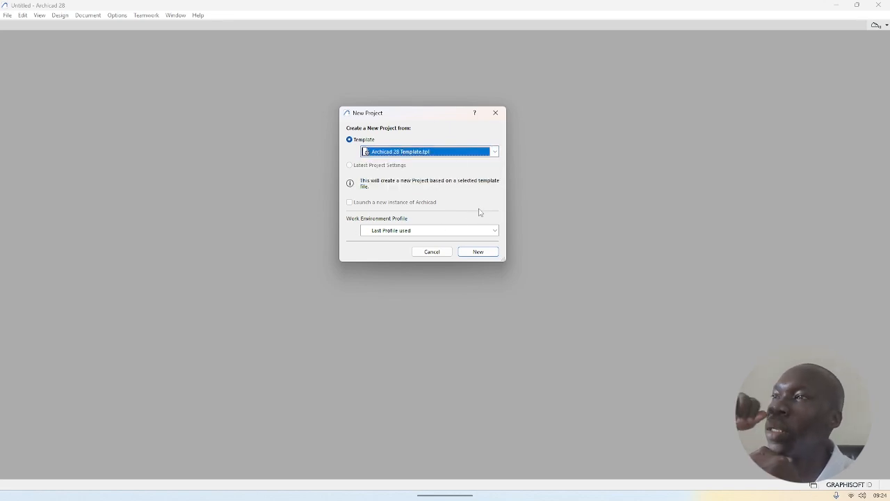
click(480, 253)
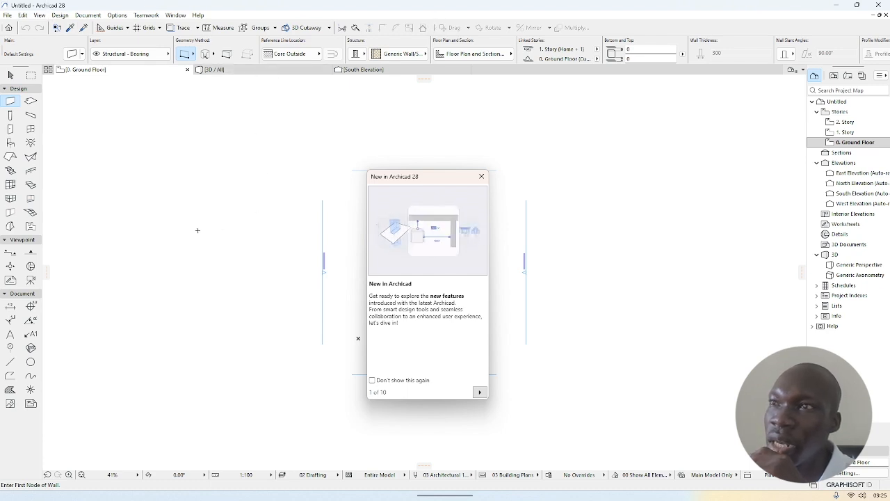
Move the New in Archicad 28 window off the floor plan and close it.
drag(441, 182, 228, 173)
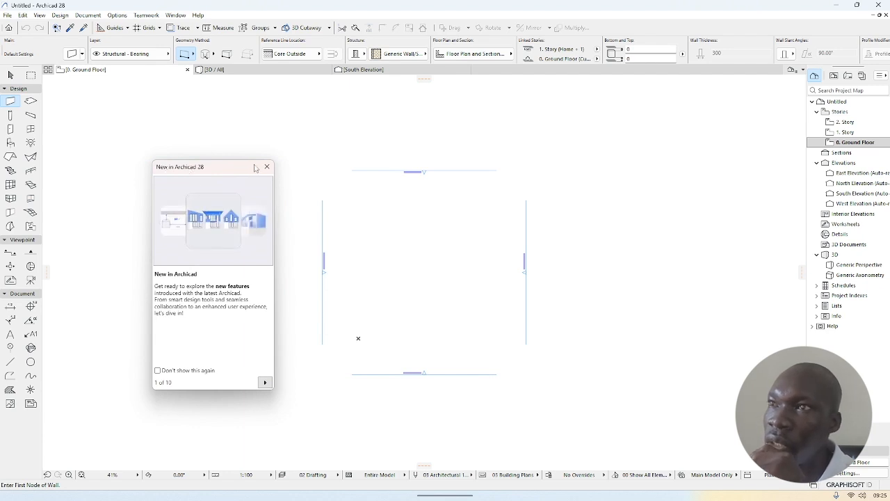
drag(227, 171, 231, 182)
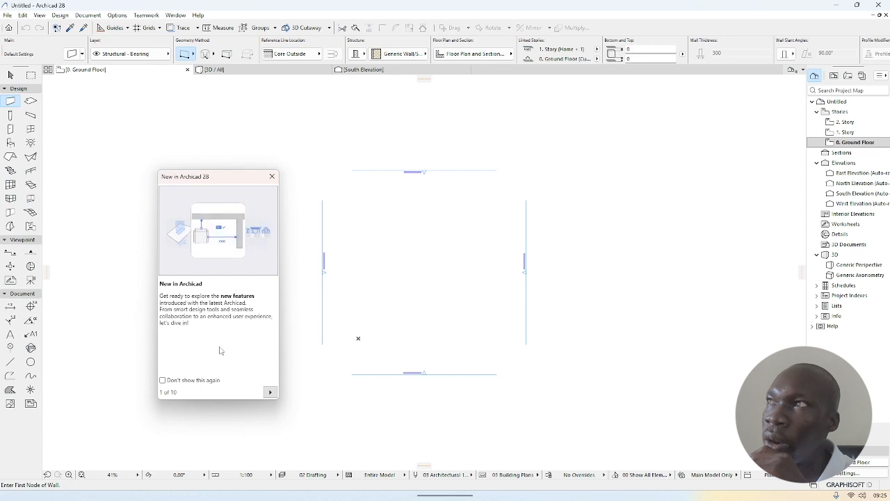
click(272, 176)
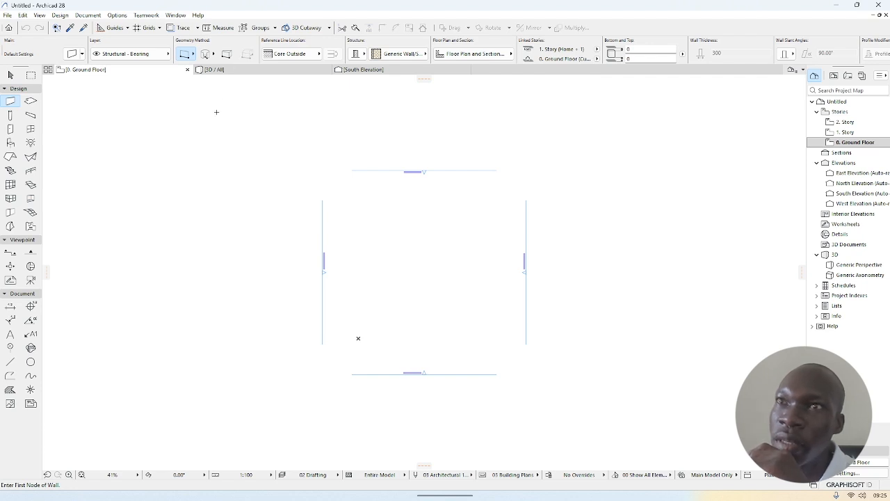
Collapse the Design, Viewpoint and Document groups of the toolbox.
click(4, 89)
click(4, 98)
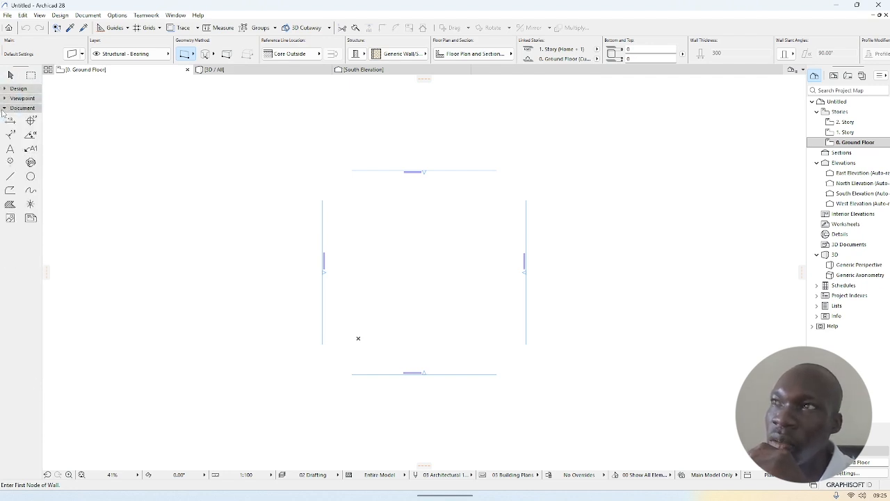
click(4, 109)
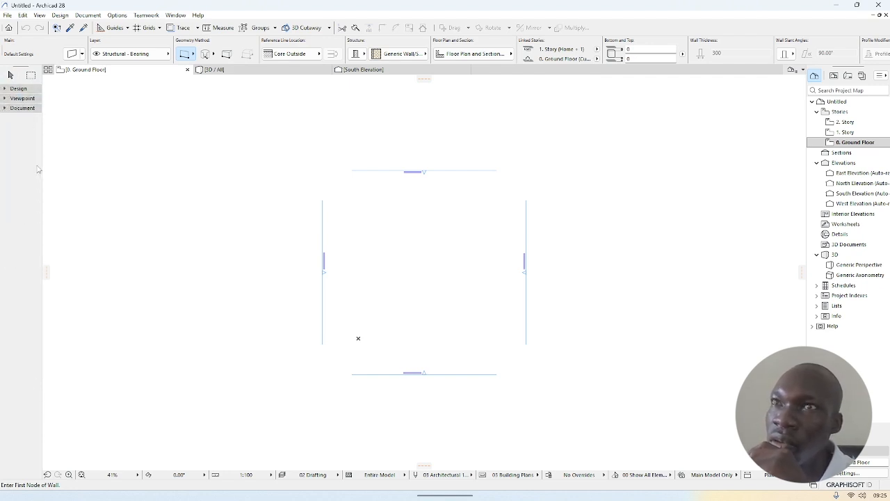
Examine the tools in the Viewpoint and Document groups, collapsing each group again.
click(5, 100)
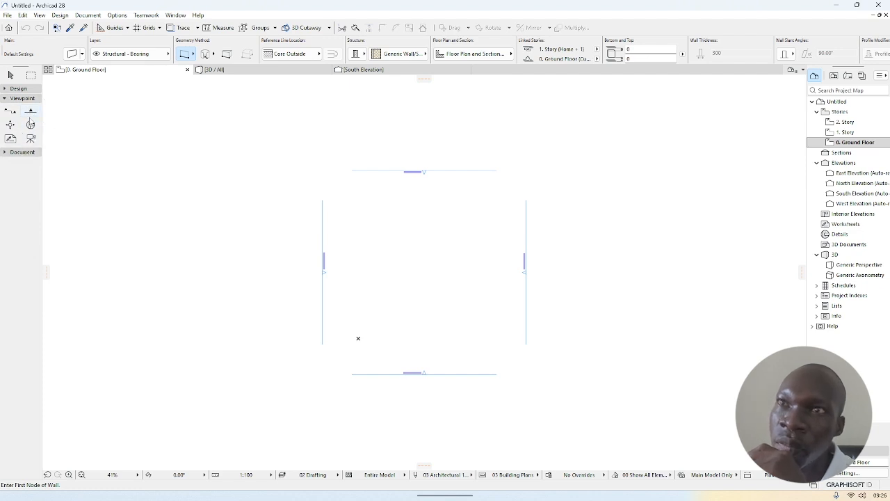
click(5, 98)
click(5, 108)
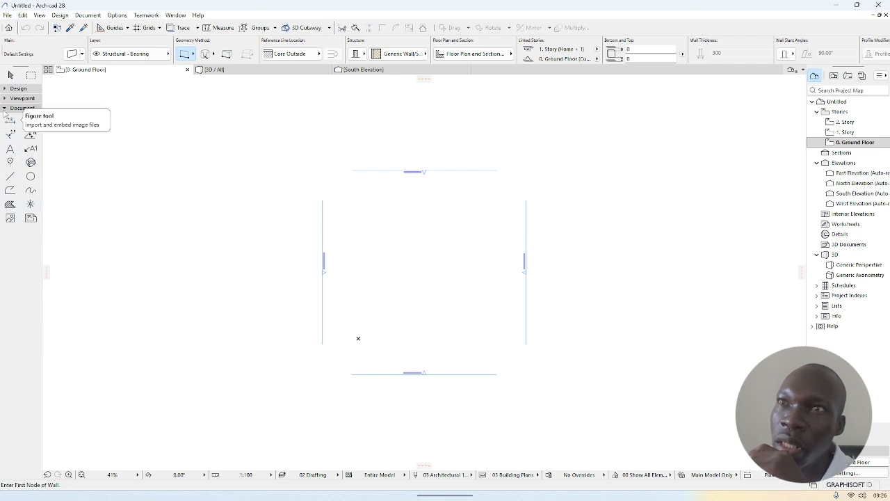
click(5, 109)
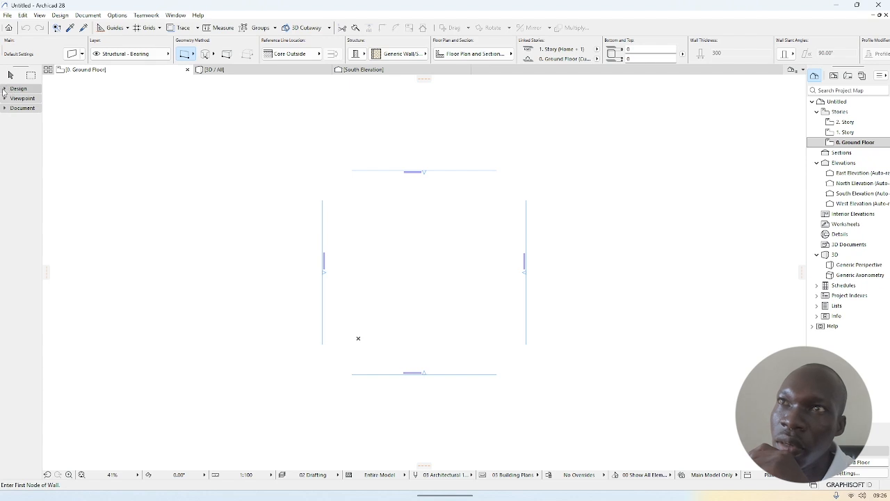
Widen the toolbox so the Design tools show their names, and leave the Design group collapsed.
click(5, 89)
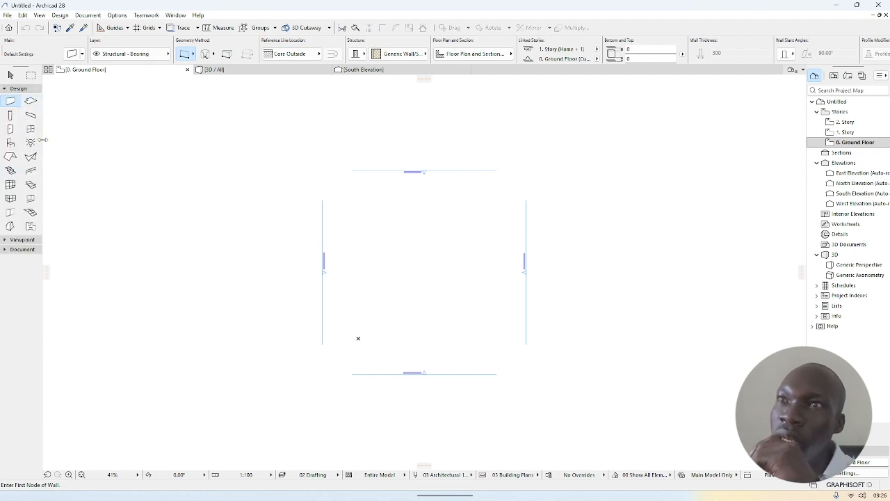
drag(43, 140, 93, 148)
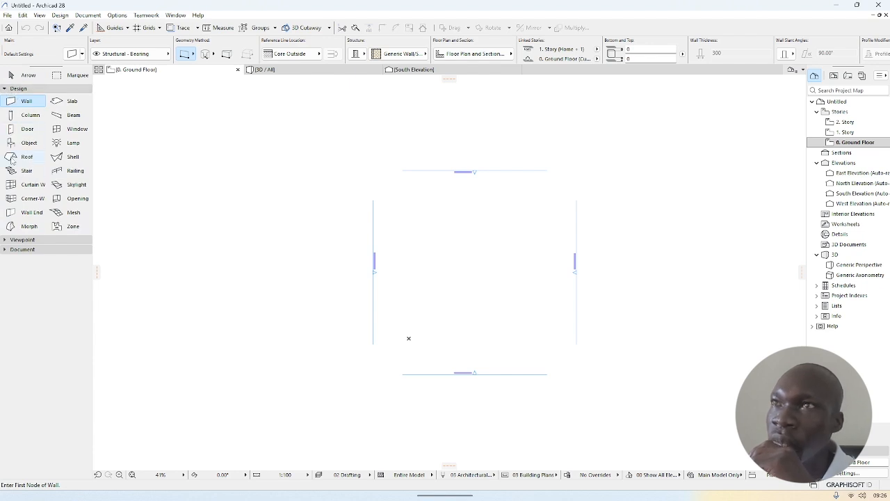
click(5, 89)
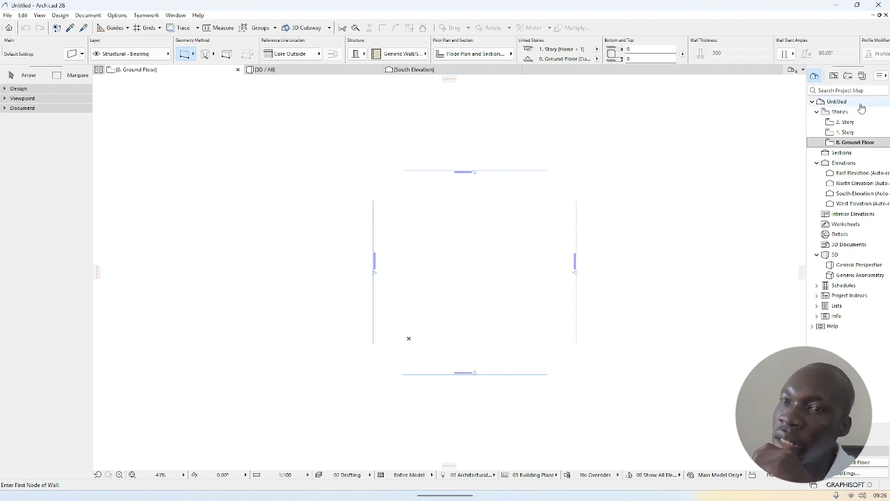
Open Story Settings for the Ground Floor story and move the dialog lower over the floor plan.
click(848, 143)
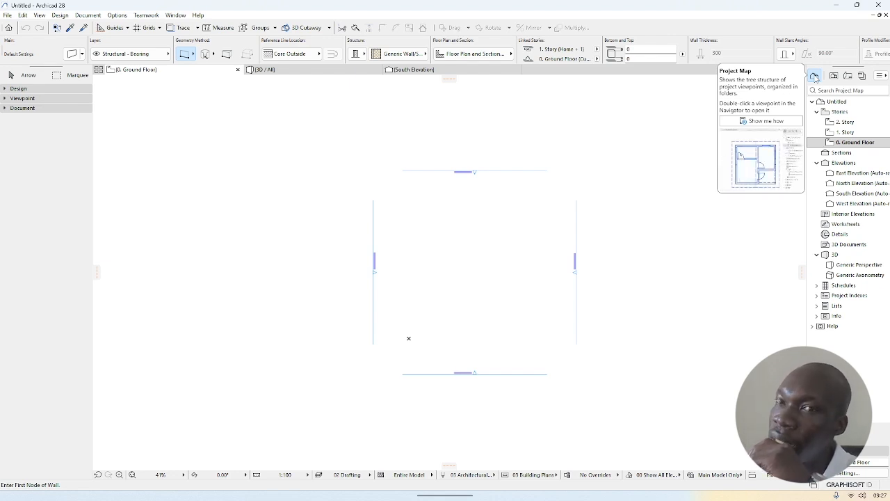
right_click(841, 142)
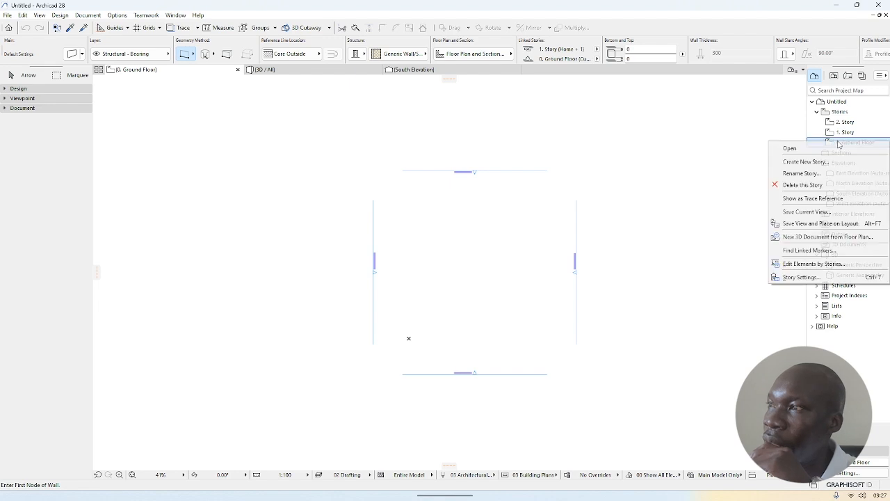
click(794, 276)
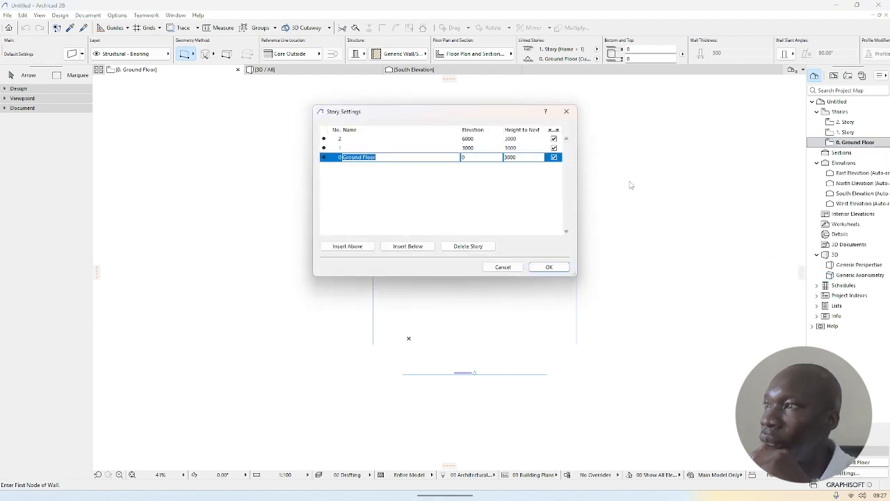
drag(453, 105, 562, 193)
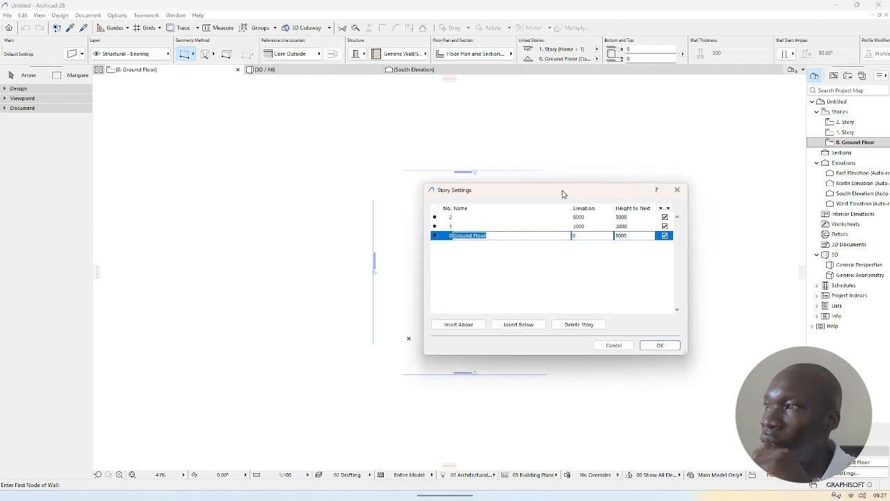
Examine the name, elevation and height fields of the stories in Story Settings.
click(463, 227)
click(463, 217)
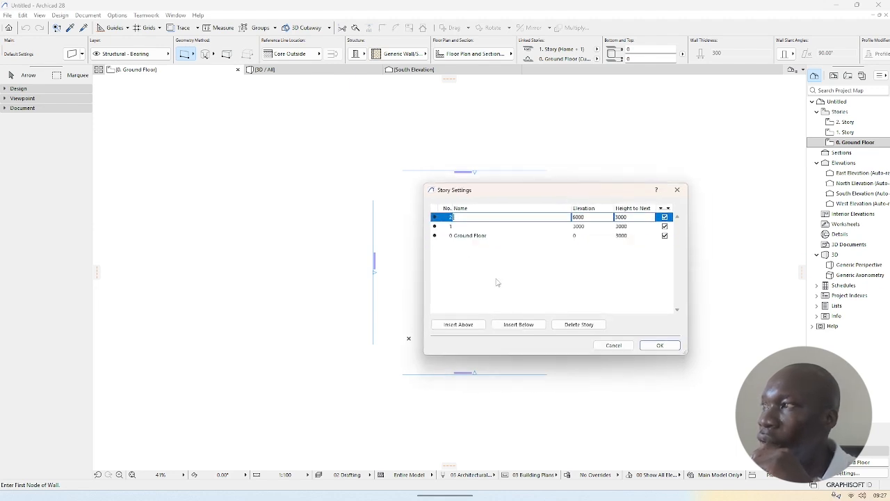
click(470, 227)
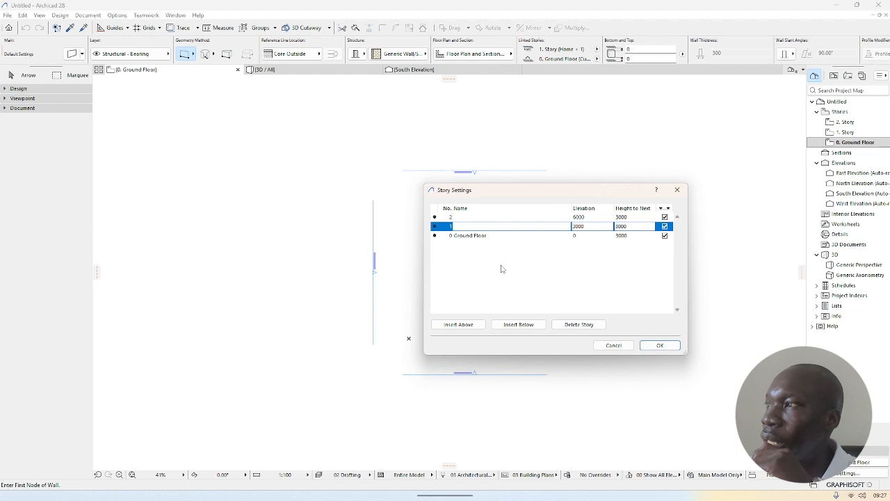
click(492, 236)
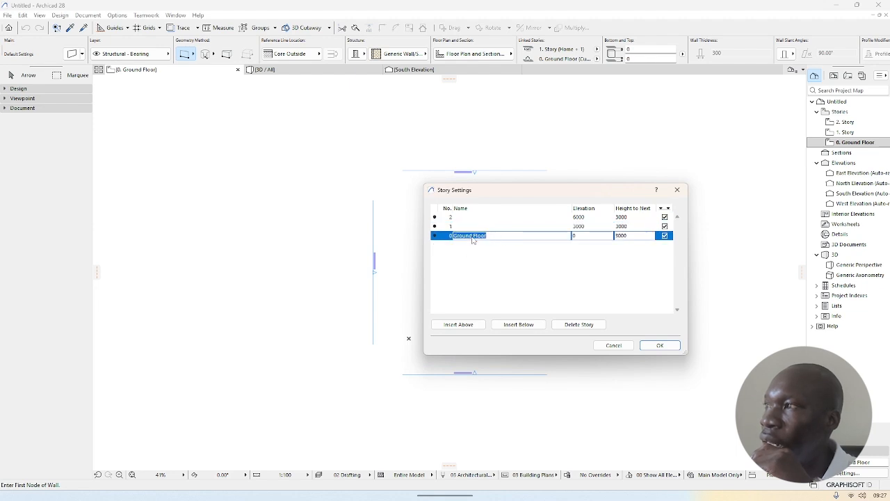
click(524, 237)
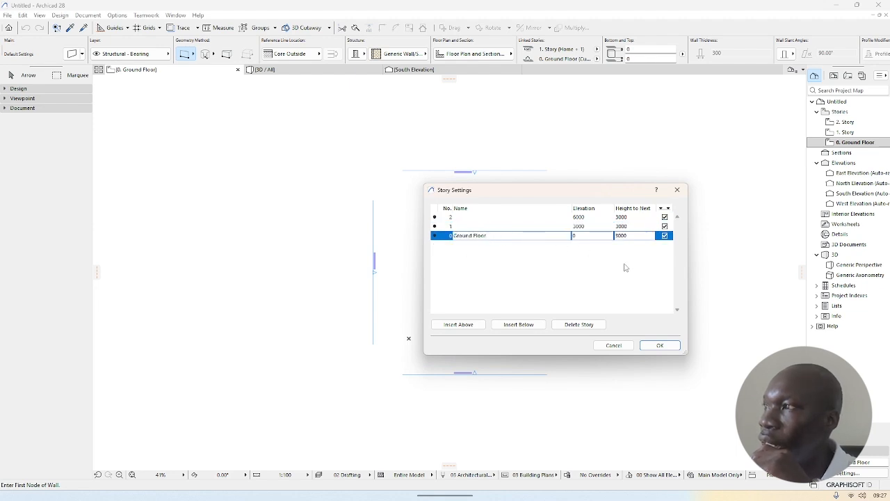
click(586, 237)
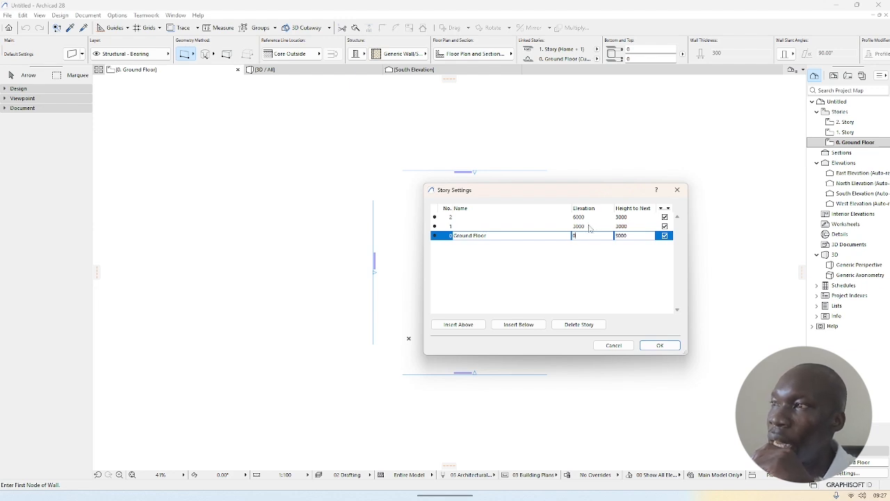
click(619, 236)
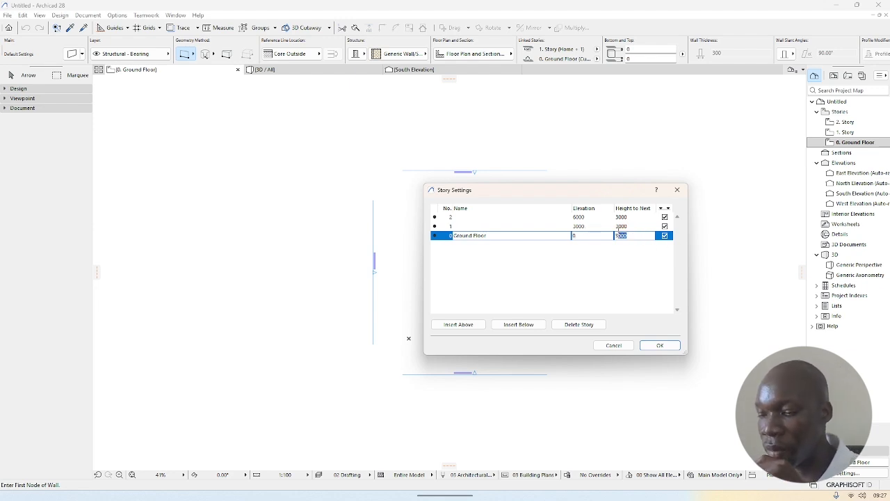
Name story 1 "first floor" and set its elevation to 3500.
click(466, 227)
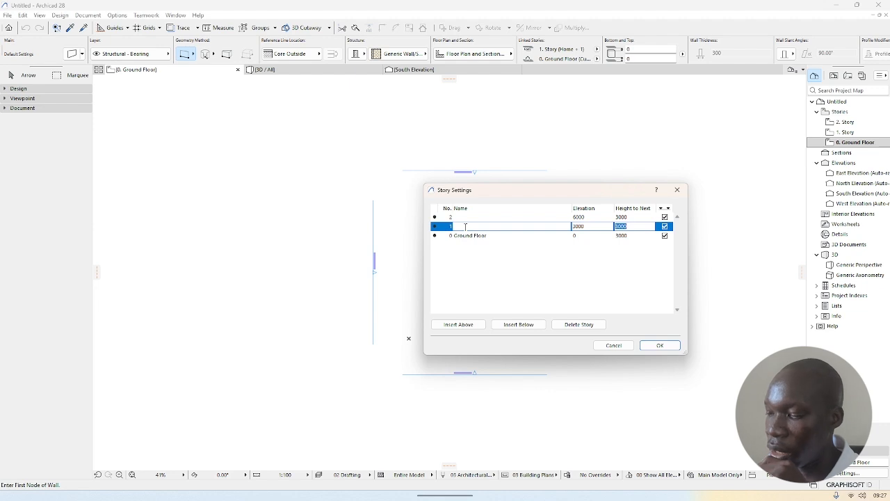
click(466, 227)
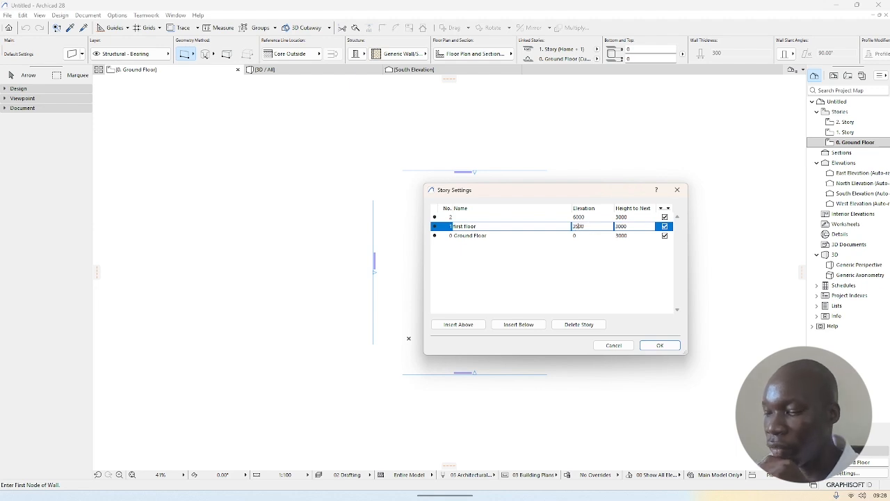
key(Return)
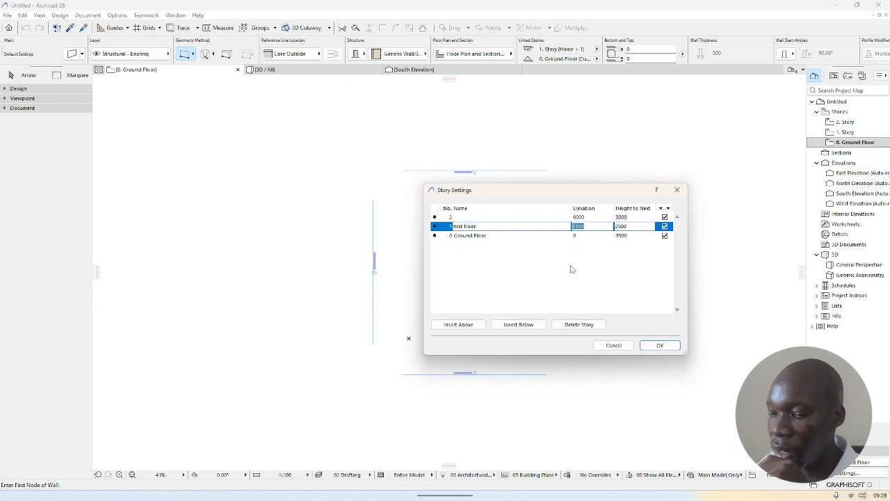
Name story 2 "roof level" and set its elevation to 7000.
click(487, 217)
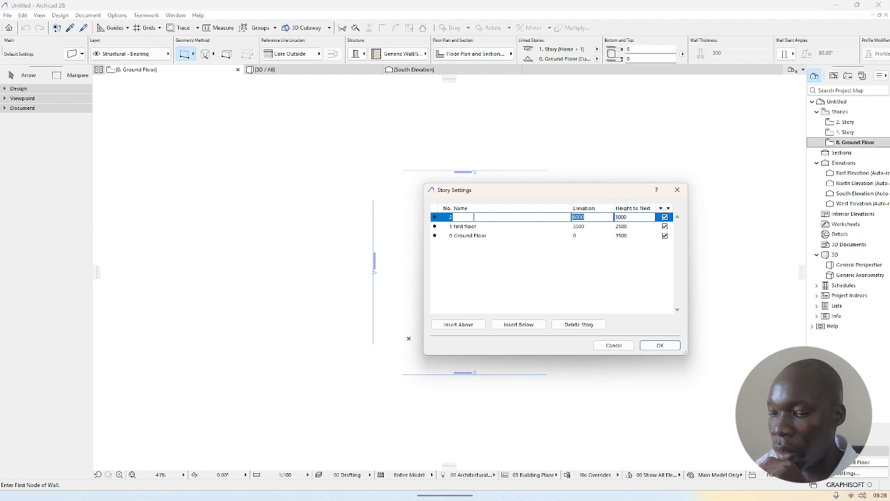
click(474, 217)
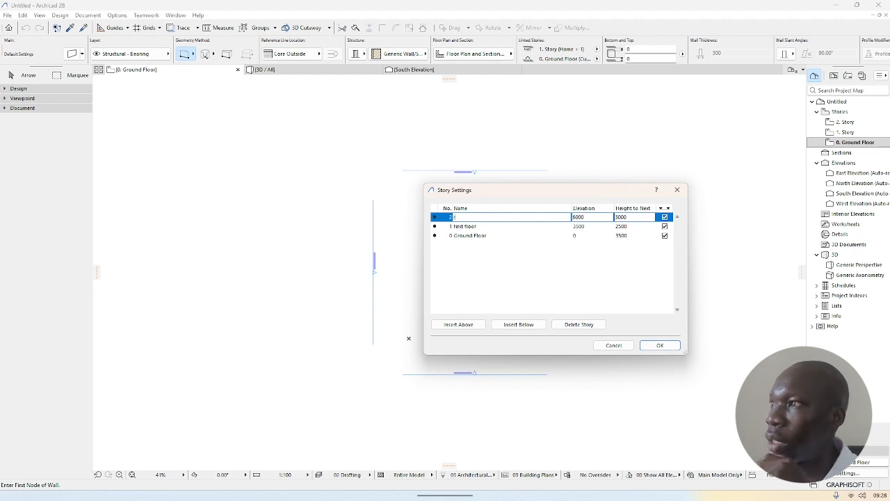
text(roof level)
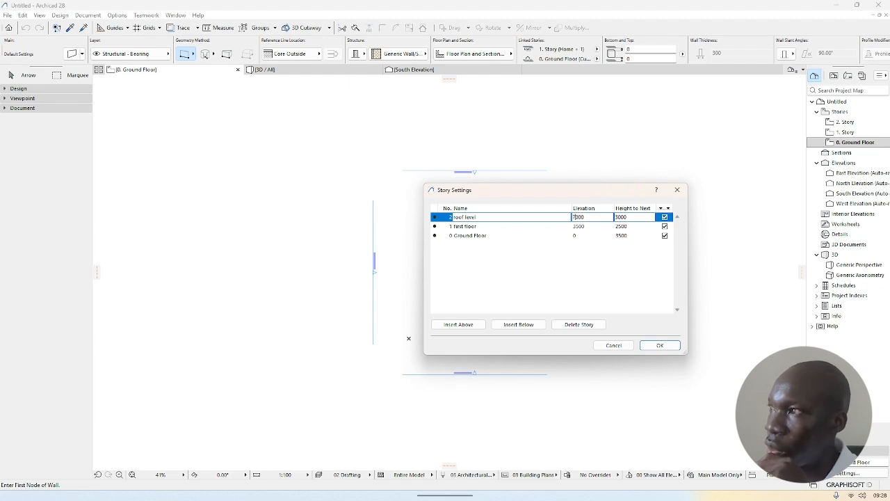
click(572, 268)
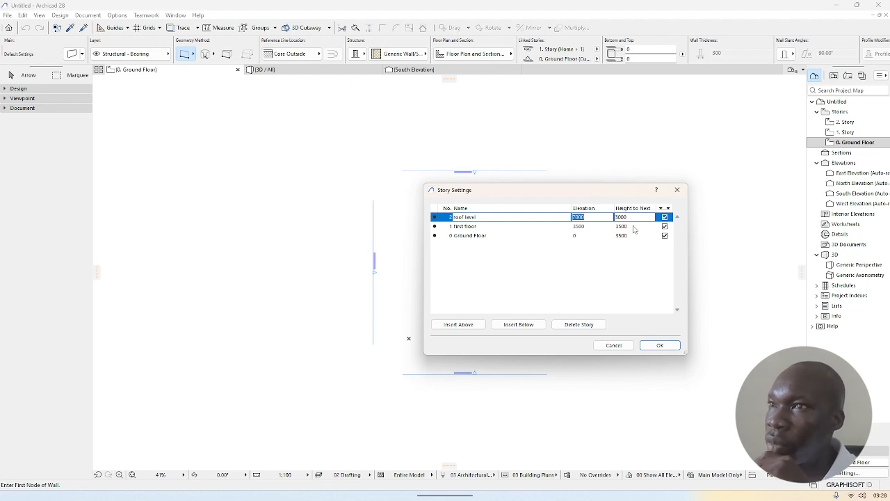
Insert a story below the Ground Floor in Story Settings and name it "foundation".
drag(532, 193, 292, 184)
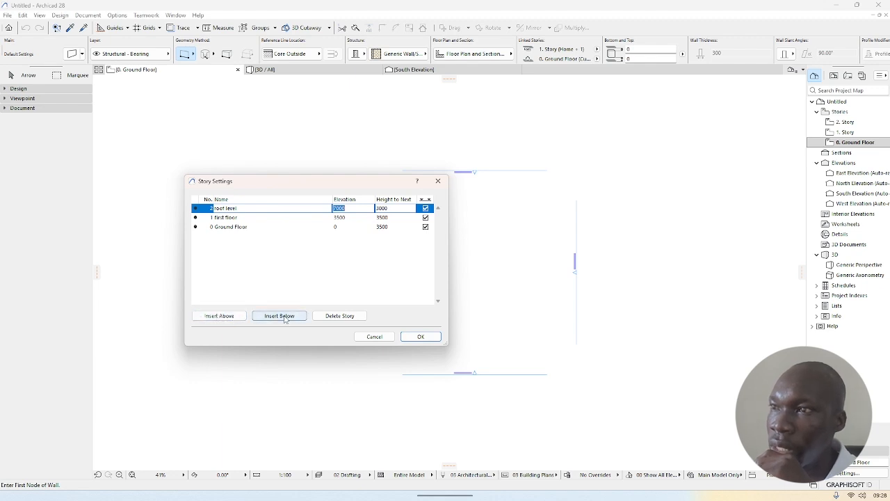
click(213, 231)
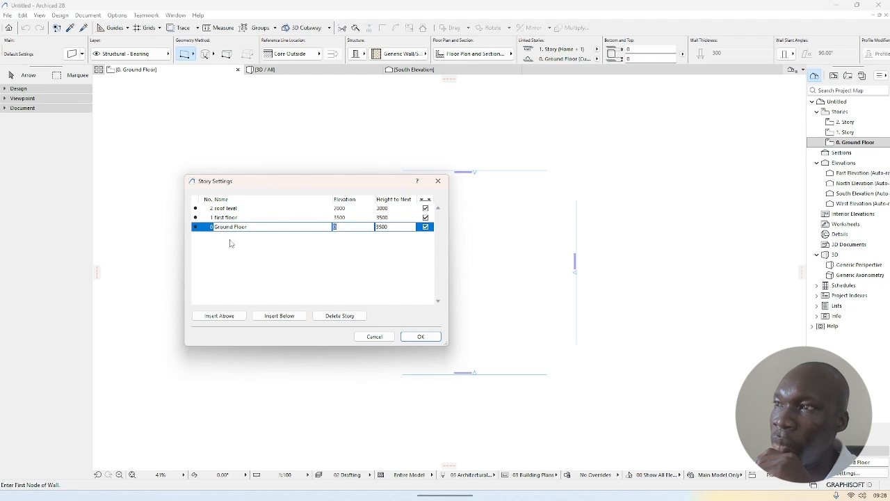
click(282, 318)
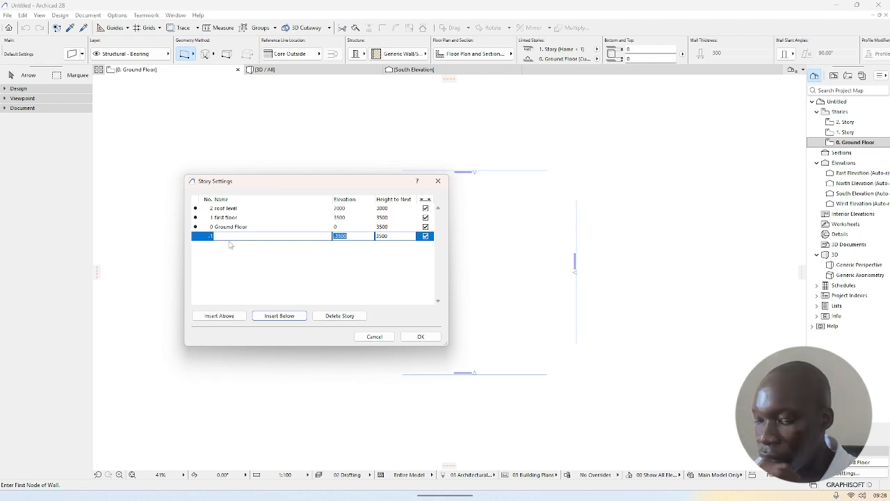
click(238, 237)
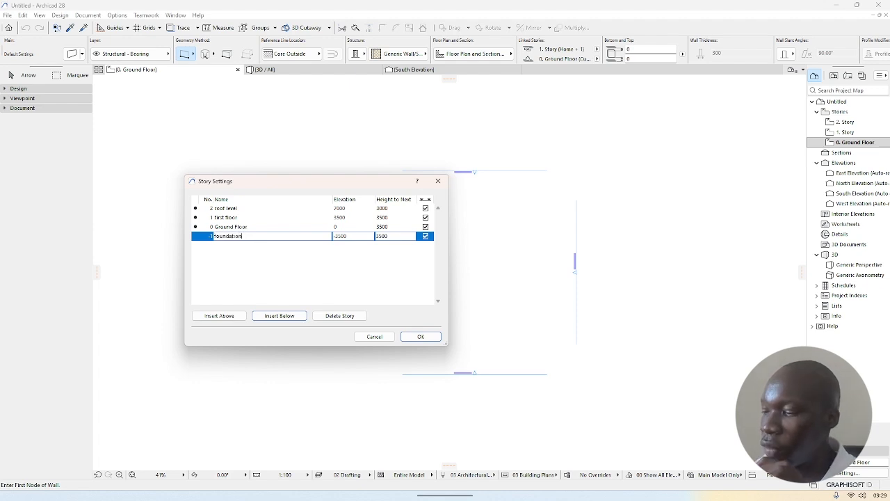
click(321, 295)
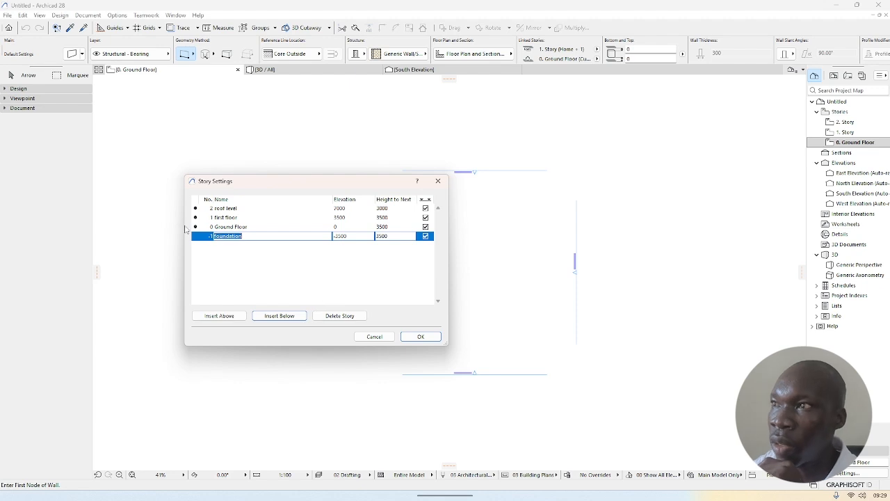
Set the foundation story's elevation to -1500 and apply the story settings.
click(340, 237)
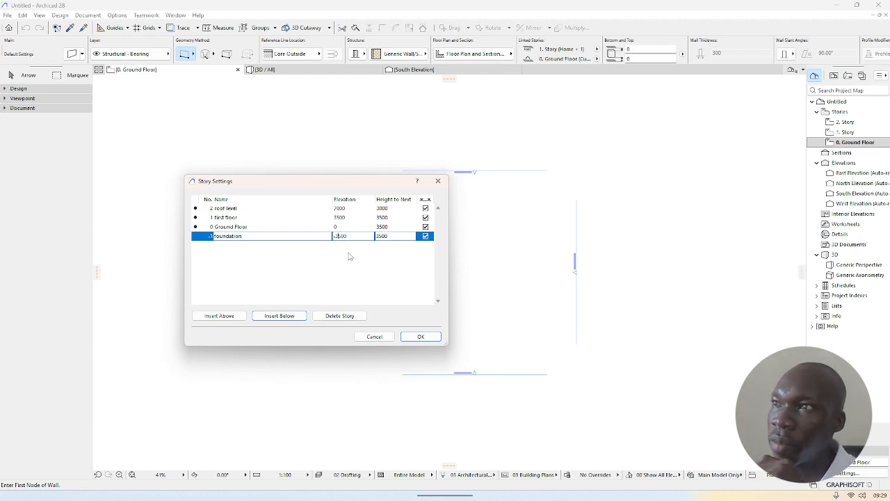
text(1)
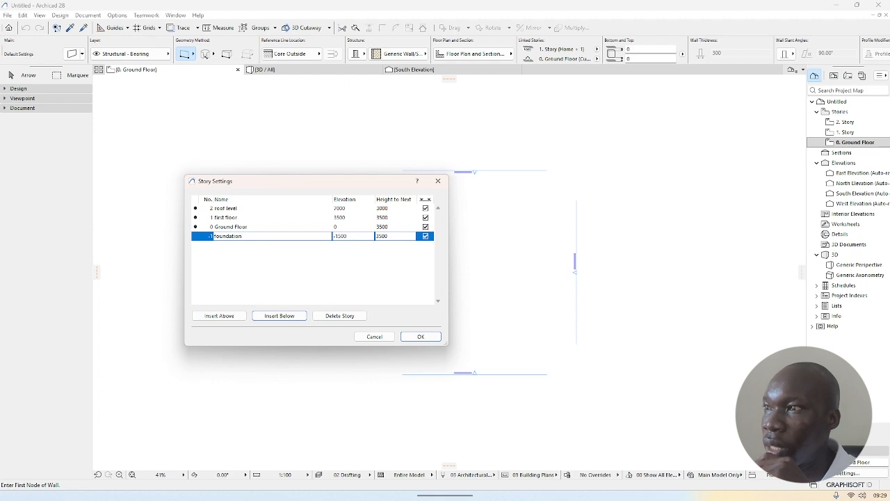
key(Return)
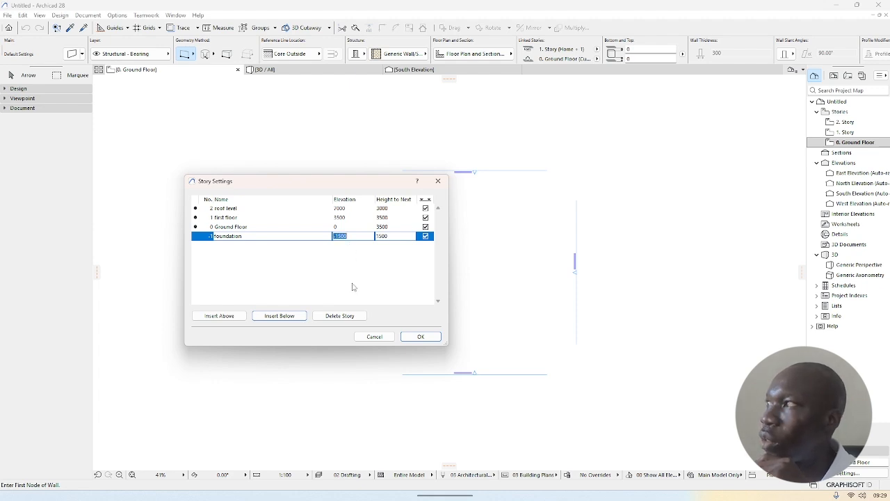
mouse_move(315, 190)
mouse_down()
mouse_move(322, 215)
mouse_move(308, 196)
mouse_up()
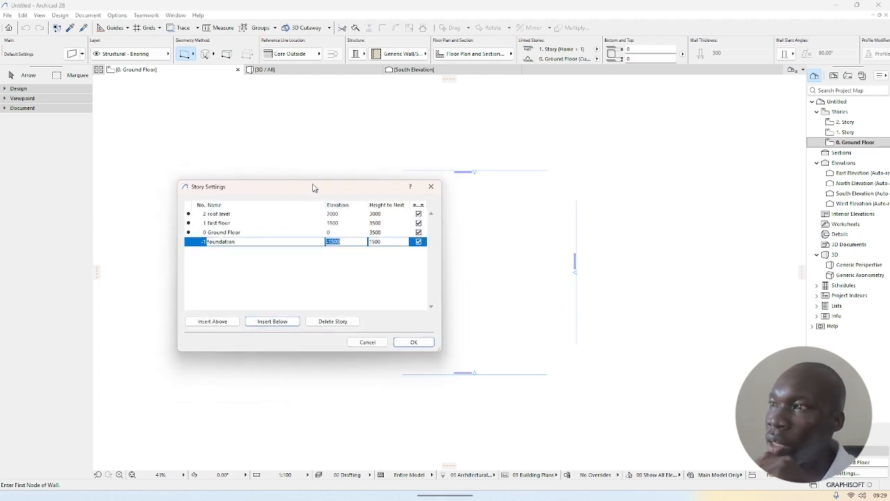
click(411, 341)
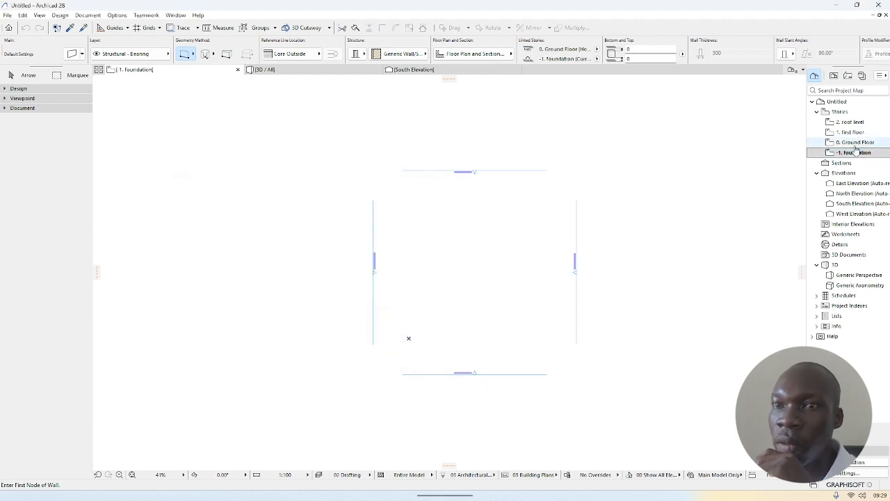
Examine the four elevation markers and the project origin on the foundation floor plan, both close up and from farther out.
scroll(453, 244, down, 3)
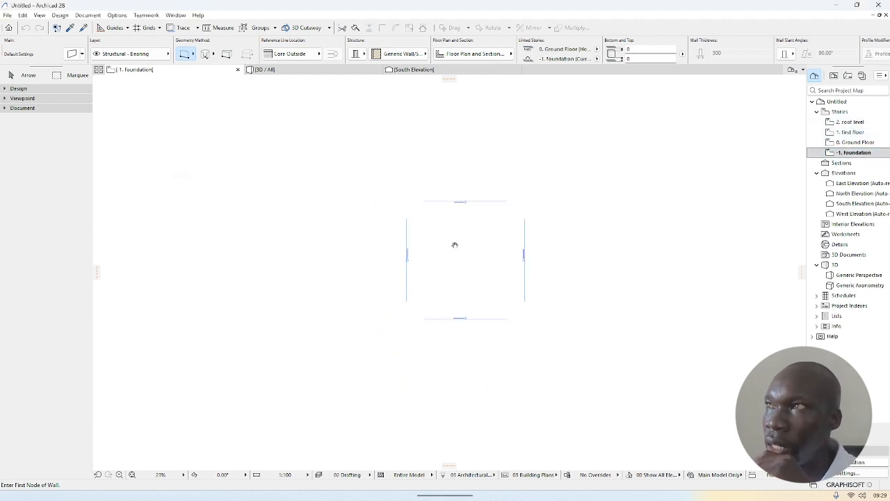
middle_drag(454, 244, 352, 246)
scroll(361, 247, up, 4)
scroll(365, 245, down, 4)
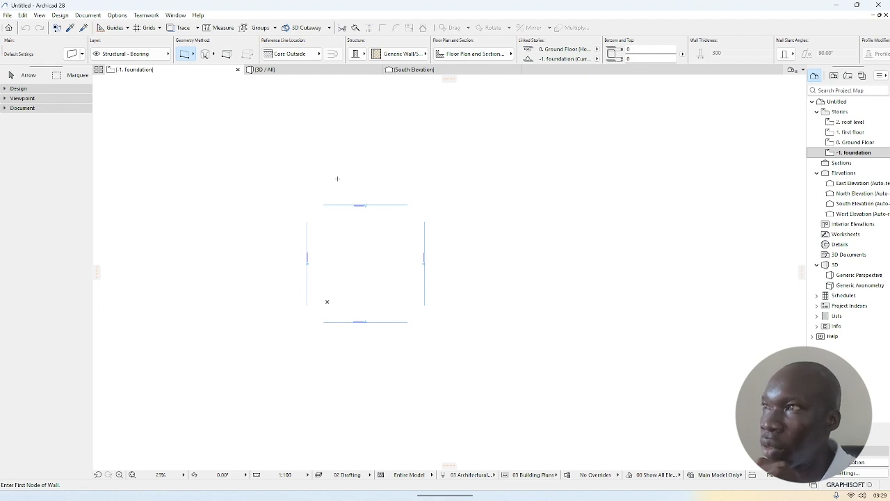
scroll(443, 354, down, 4)
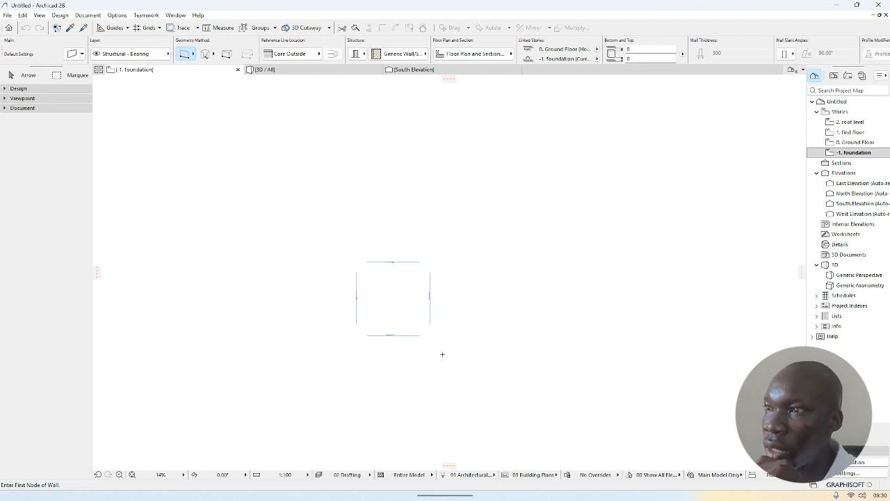
middle_drag(443, 358, 443, 309)
scroll(380, 317, up, 4)
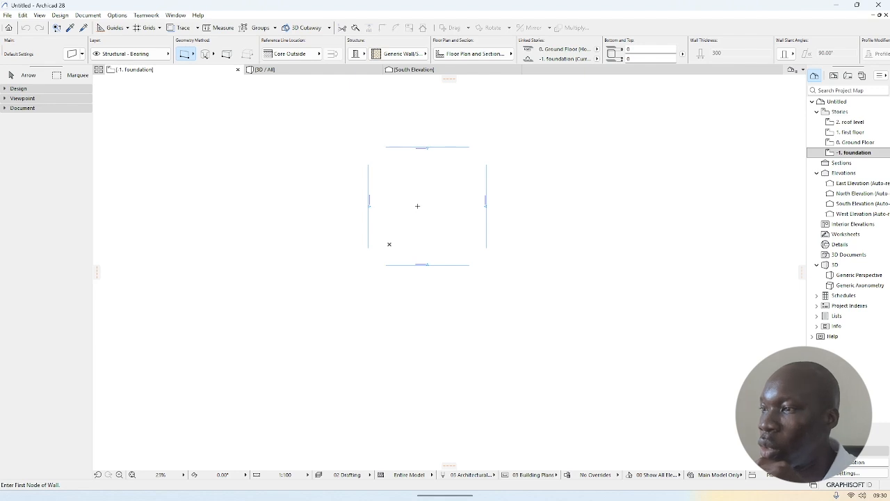
scroll(417, 206, down, 1)
middle_drag(417, 207, 362, 300)
scroll(377, 267, up, 4)
scroll(378, 267, down, 2)
scroll(357, 308, up, 4)
scroll(358, 308, down, 3)
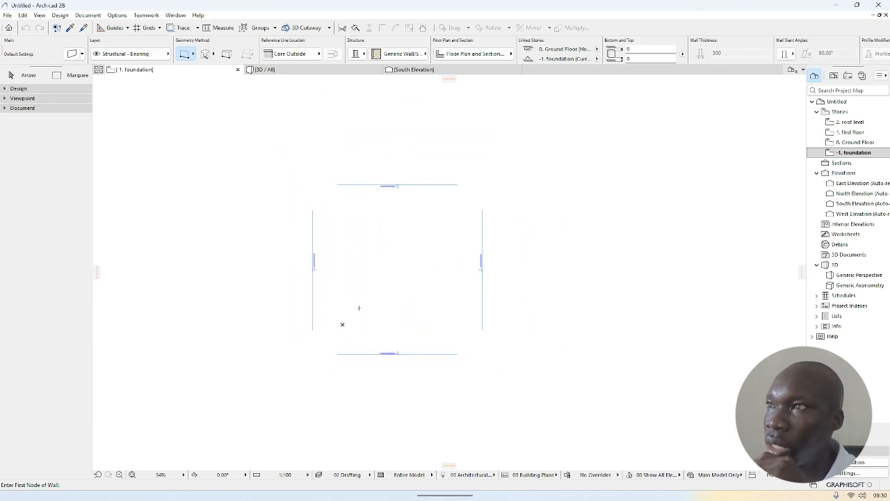
scroll(359, 308, down, 3)
middle_drag(378, 370, 364, 325)
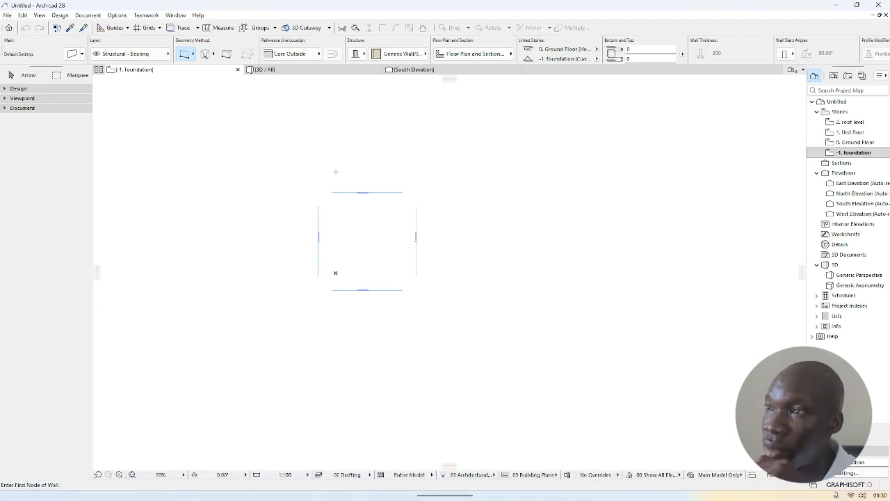
scroll(348, 243, up, 1)
scroll(347, 254, down, 3)
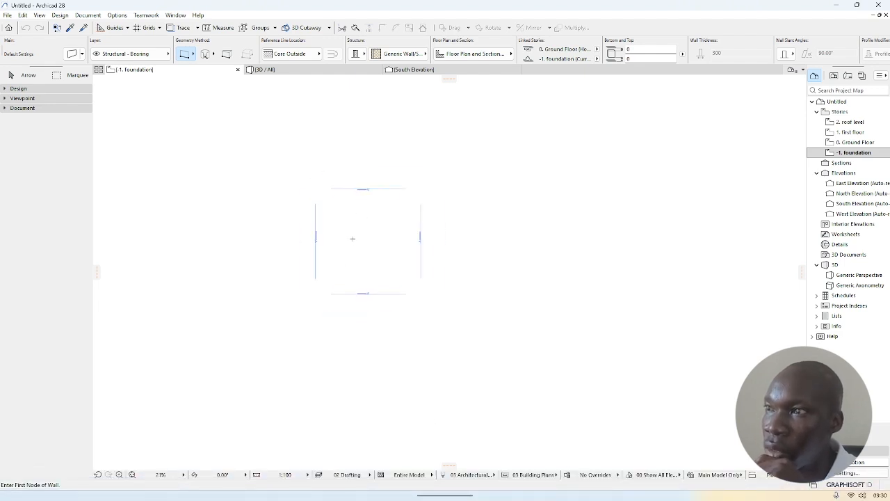
scroll(334, 271, up, 4)
scroll(332, 276, up, 1)
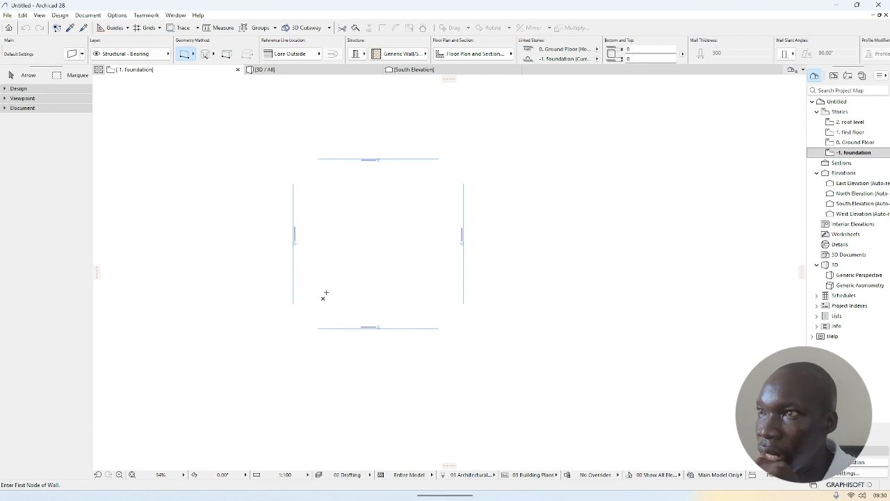
scroll(323, 298, up, 3)
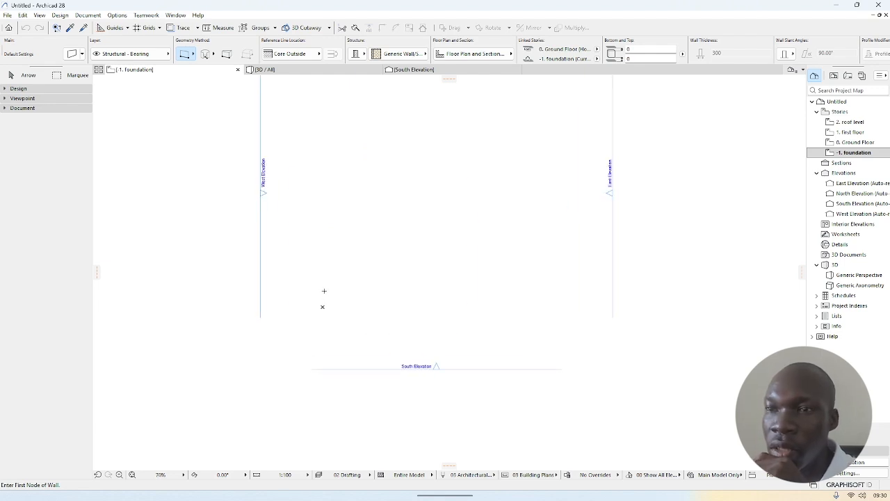
scroll(323, 299, down, 3)
scroll(323, 297, up, 5)
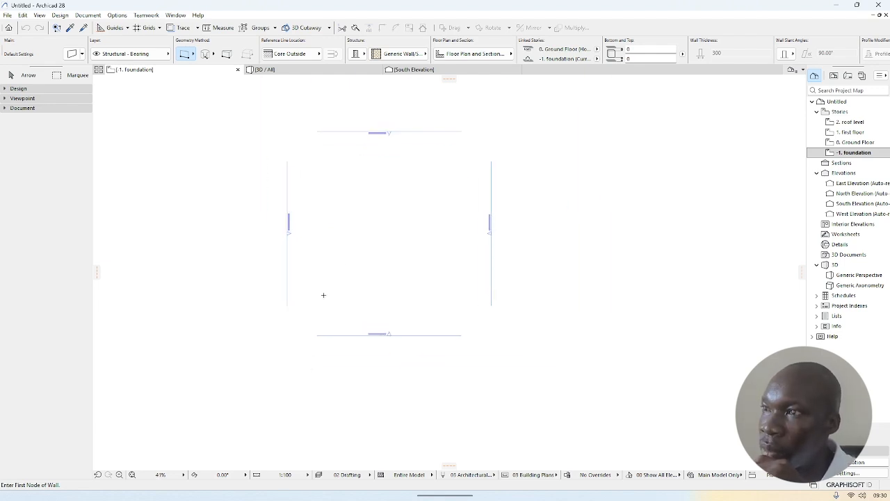
scroll(324, 289, down, 5)
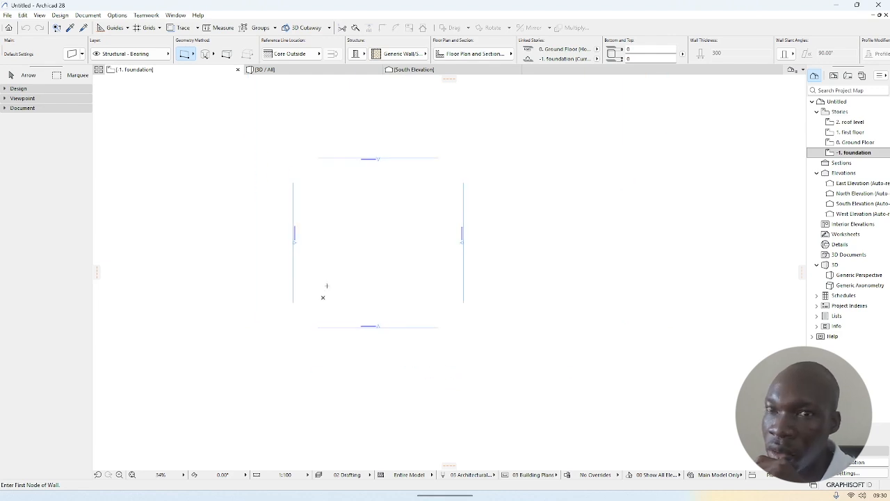
scroll(323, 297, up, 3)
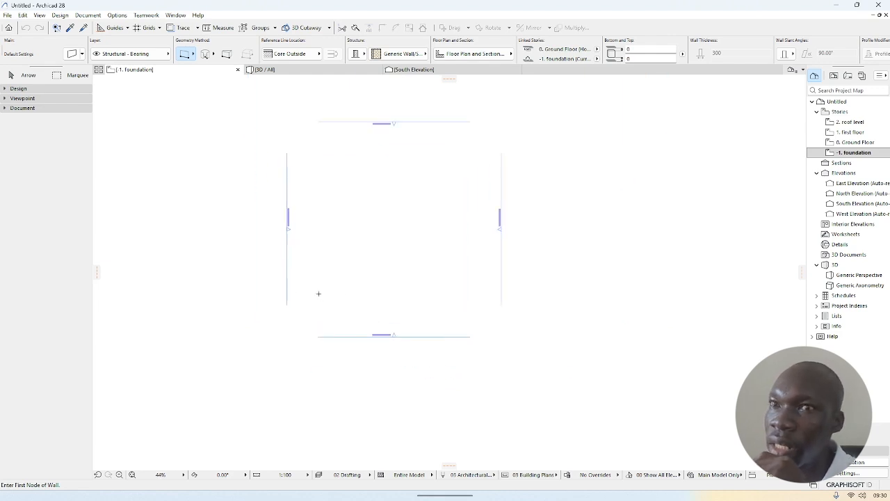